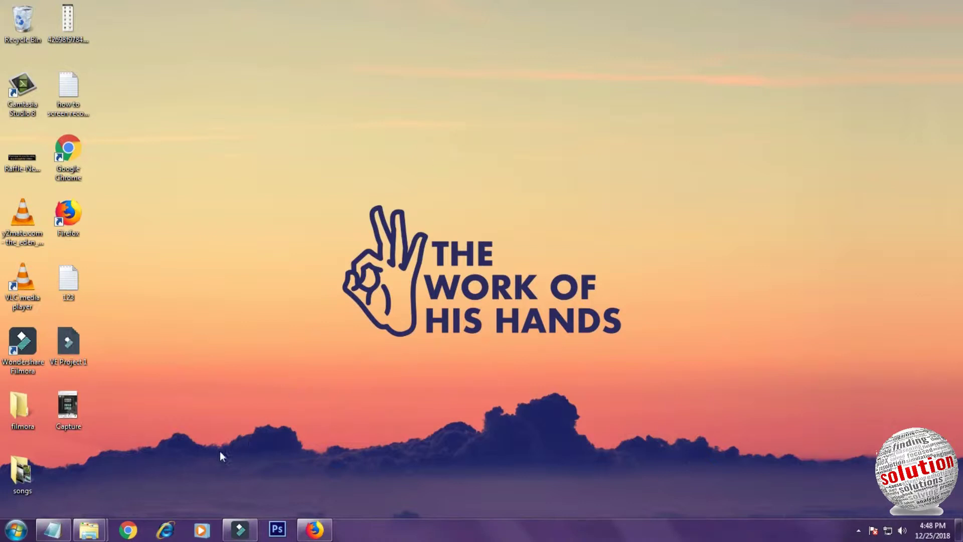
Launch Chrome from the taskbar and focus the address bar to enter the Apple ID site.
{"action": "left_click", "coordinate": [128, 530]}
{"action": "left_click", "coordinate": [259, 68]}
{"action": "type", "text": "ap"}
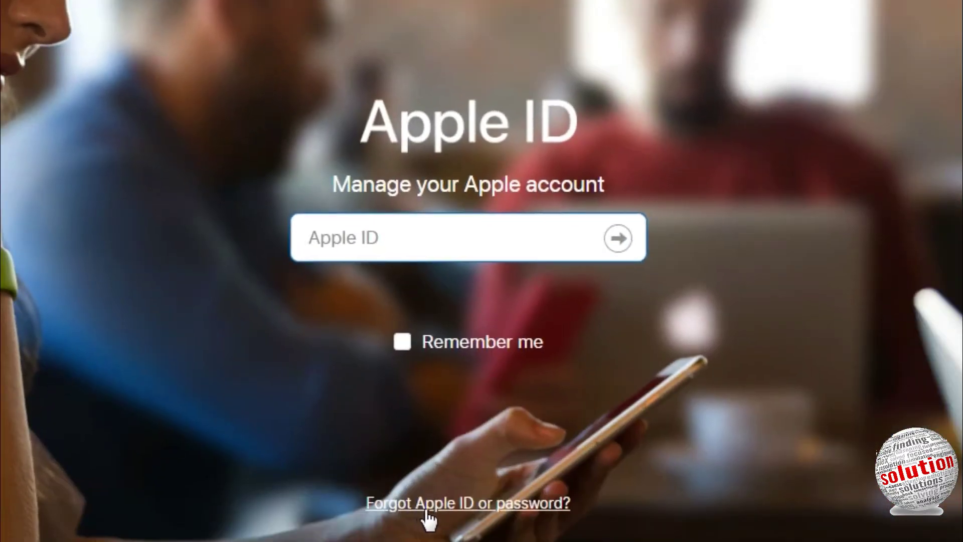
Go to 'Forgot Apple ID or password?' and paste the Apple ID email into the field.
{"action": "left_click", "coordinate": [427, 504]}
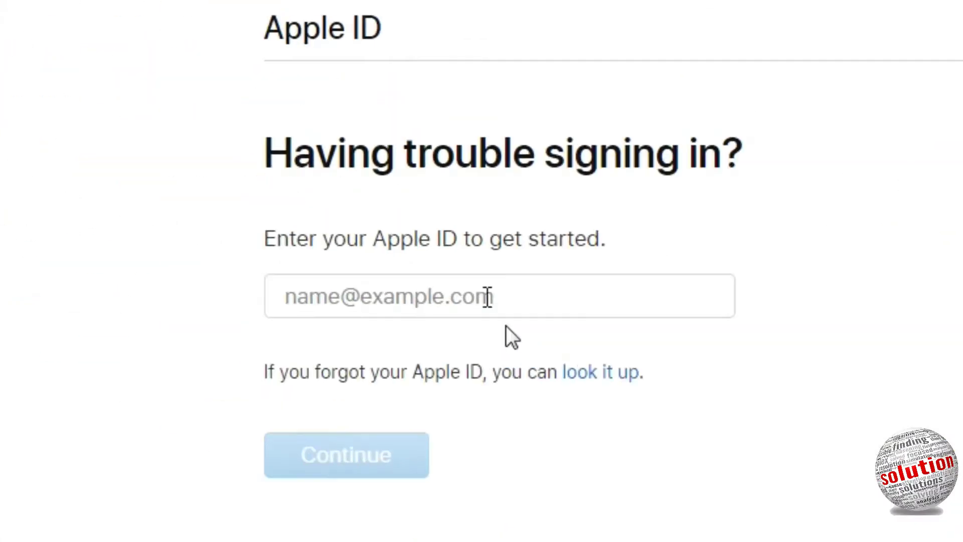
{"action": "left_click", "coordinate": [481, 288]}
{"action": "key", "text": "ctrl+v"}
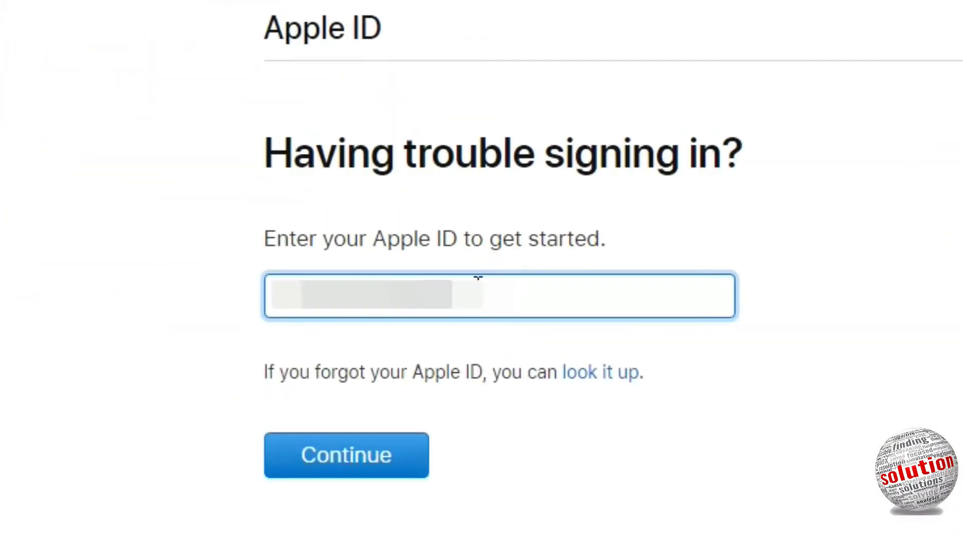
{"action": "type", "text": "@gmail.com"}
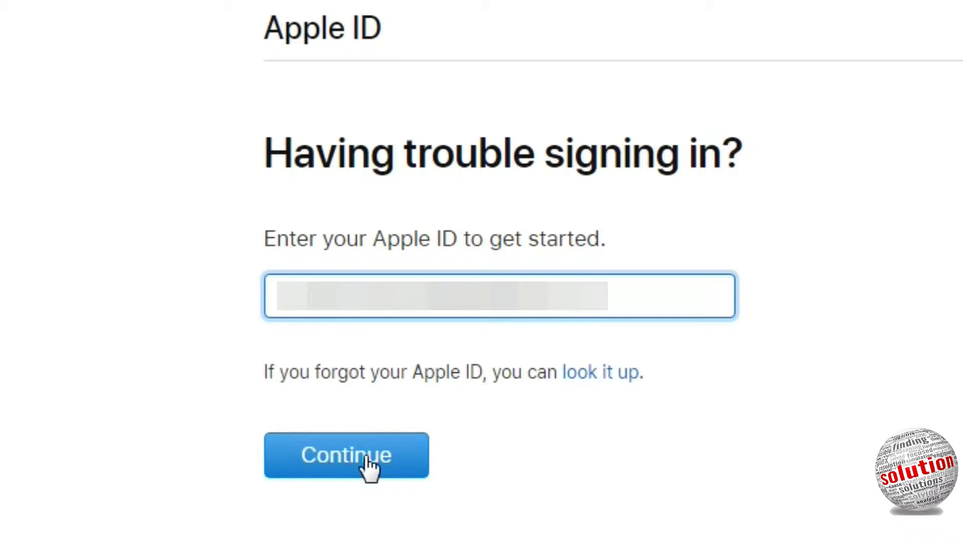
Submit the Apple ID, choose 'I need to reset my password' and request the 'Get an email' reset.
{"action": "left_click", "coordinate": [369, 467]}
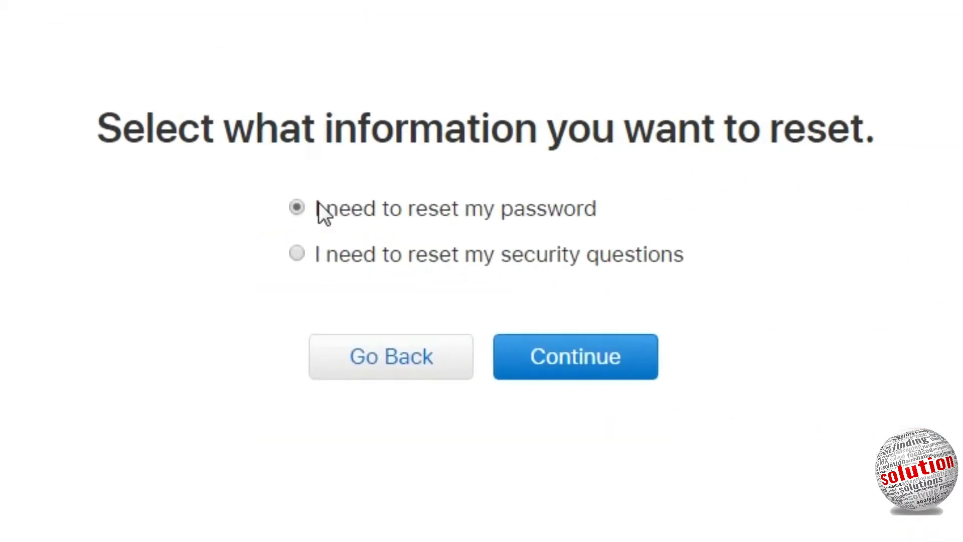
{"action": "left_click", "coordinate": [316, 209]}
{"action": "left_click", "coordinate": [550, 359]}
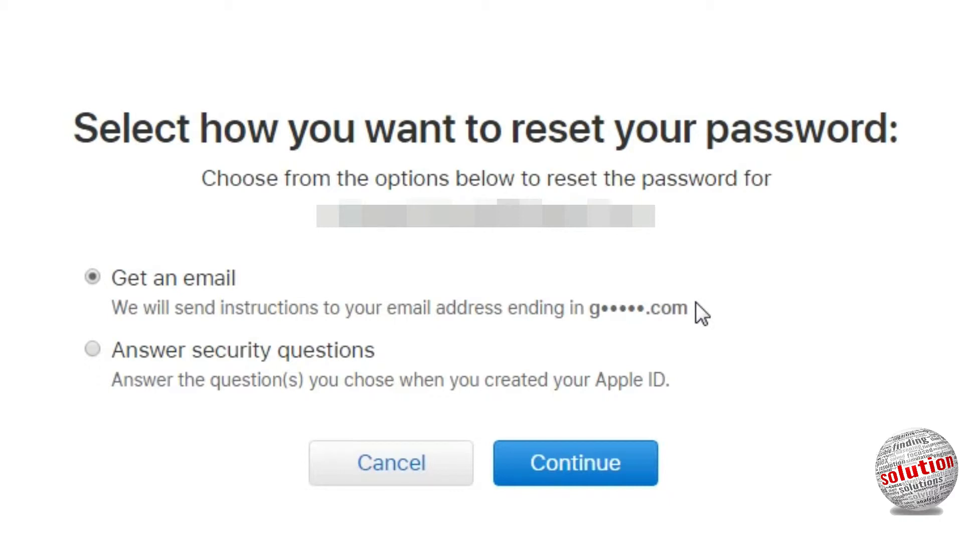
{"action": "left_click", "coordinate": [127, 275]}
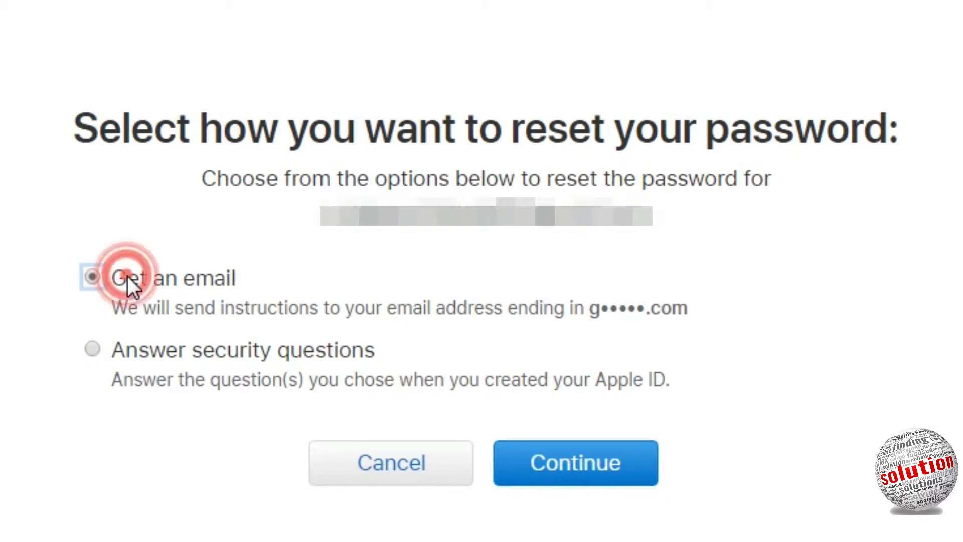
{"action": "left_click", "coordinate": [614, 468]}
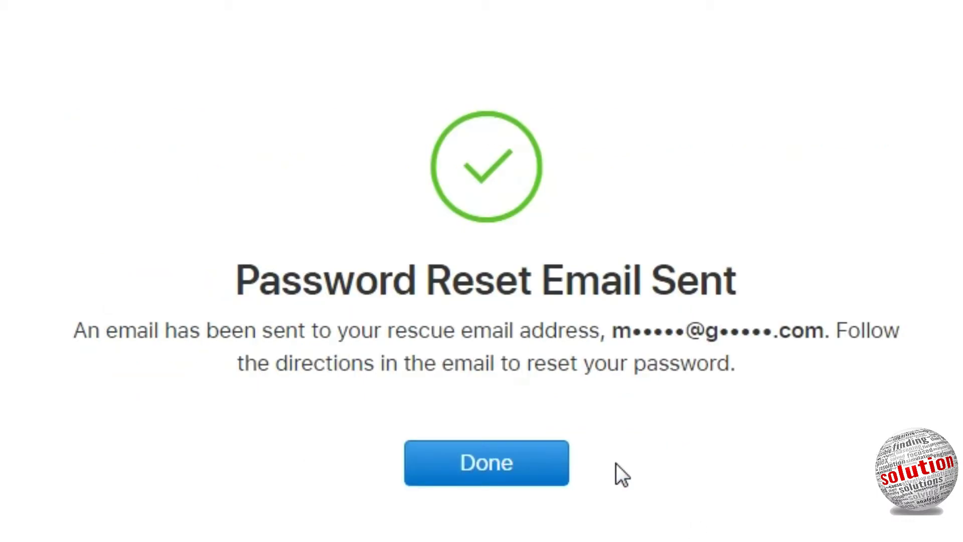
Dismiss the confirmation, then open the Apple reset email from Gmail's Updates tab in a new tab.
{"action": "left_click", "coordinate": [479, 465]}
{"action": "left_click", "coordinate": [309, 12]}
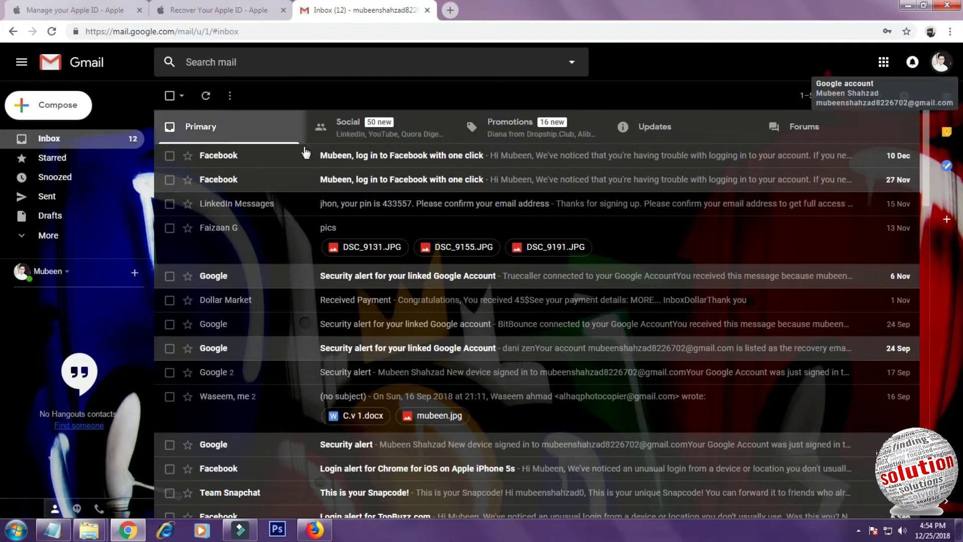
{"action": "left_click", "coordinate": [623, 134]}
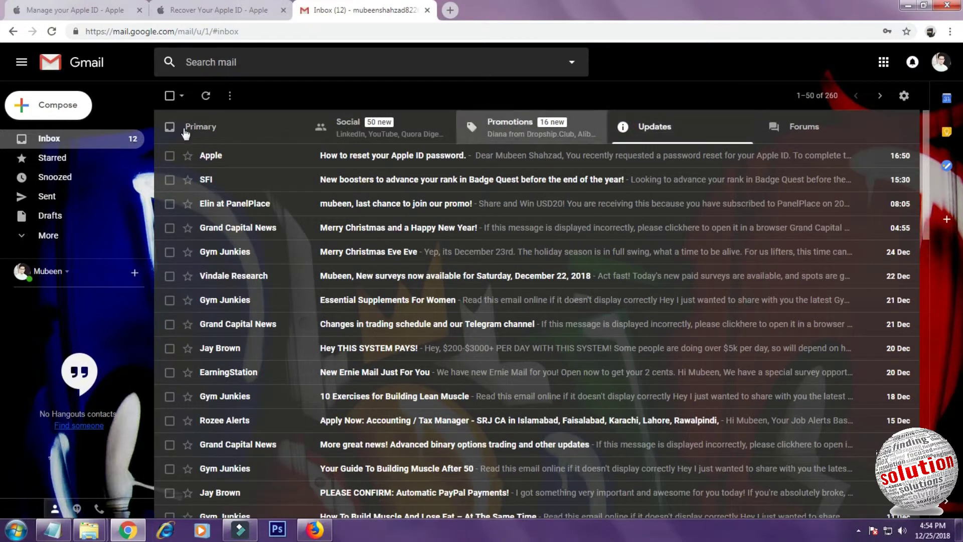
{"action": "left_click", "coordinate": [254, 160]}
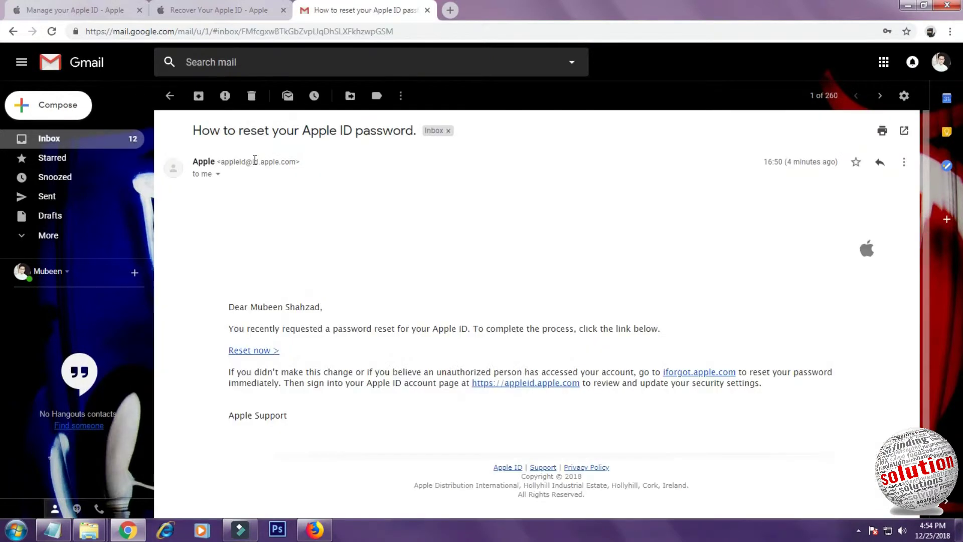
Follow the email's 'Reset now' link and enter and confirm a new password.
{"action": "left_click", "coordinate": [253, 350]}
{"action": "left_click", "coordinate": [450, 220]}
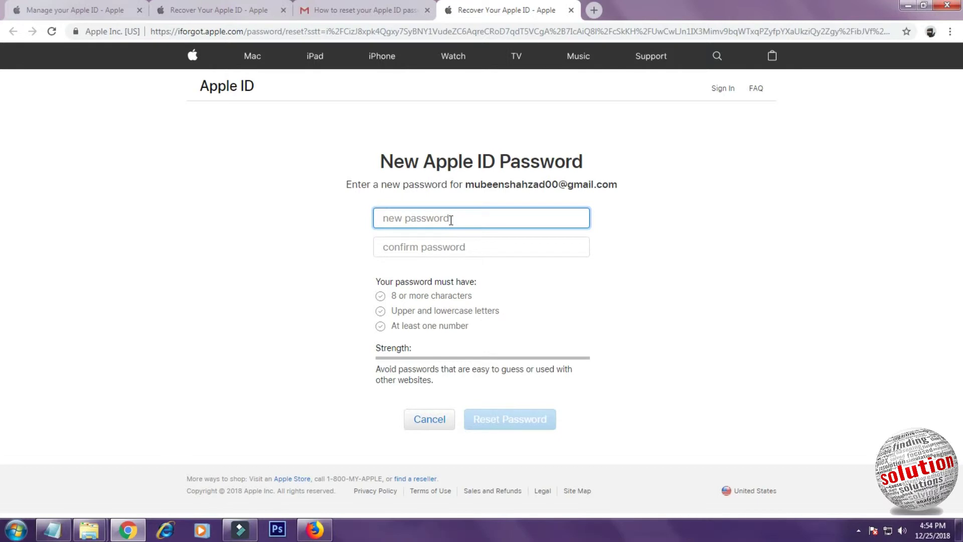
{"action": "type", "text": "•••••••••••••••"}
{"action": "left_click", "coordinate": [470, 246]}
{"action": "type", "text": "•••••••••••••••"}
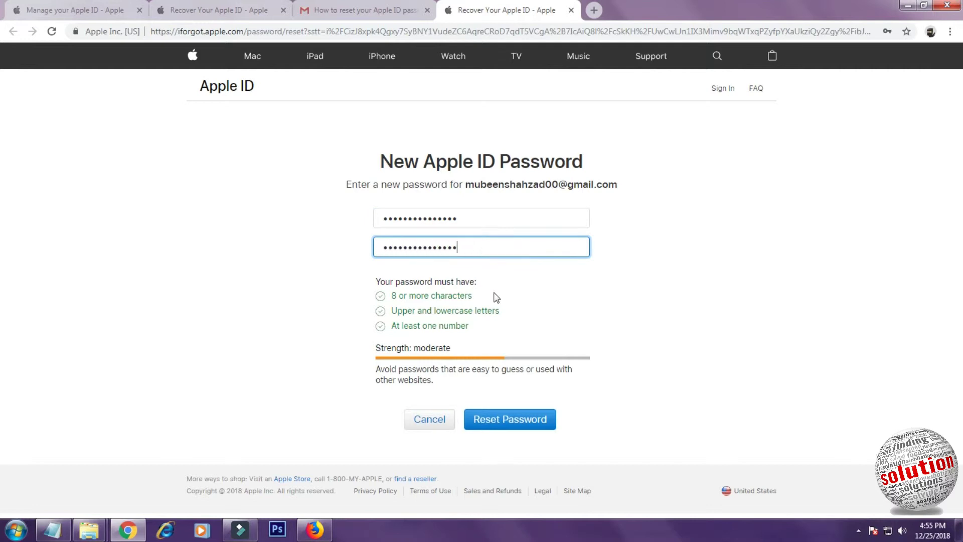
Submit the new password with Reset Password, then choose 'Go to Your Account'.
{"action": "left_click", "coordinate": [536, 424]}
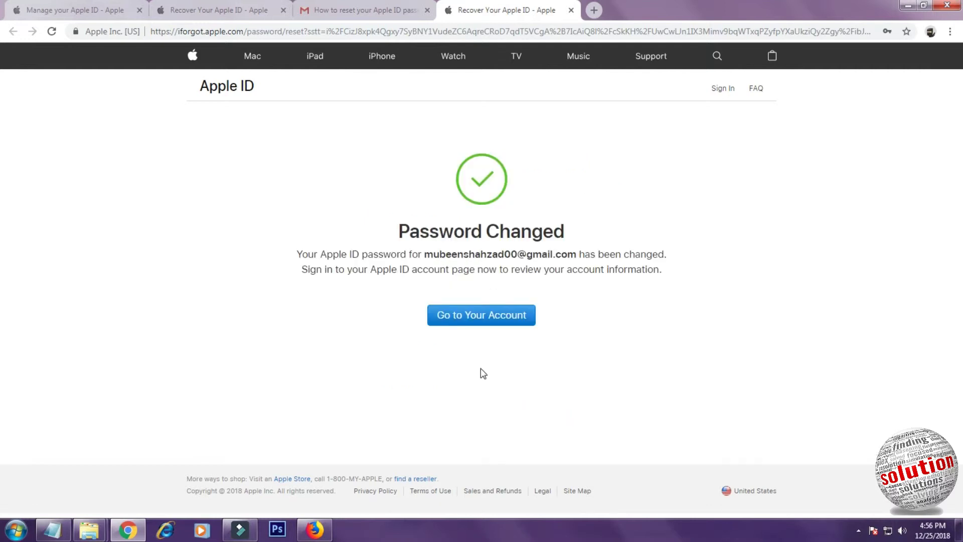
{"action": "left_click", "coordinate": [492, 316]}
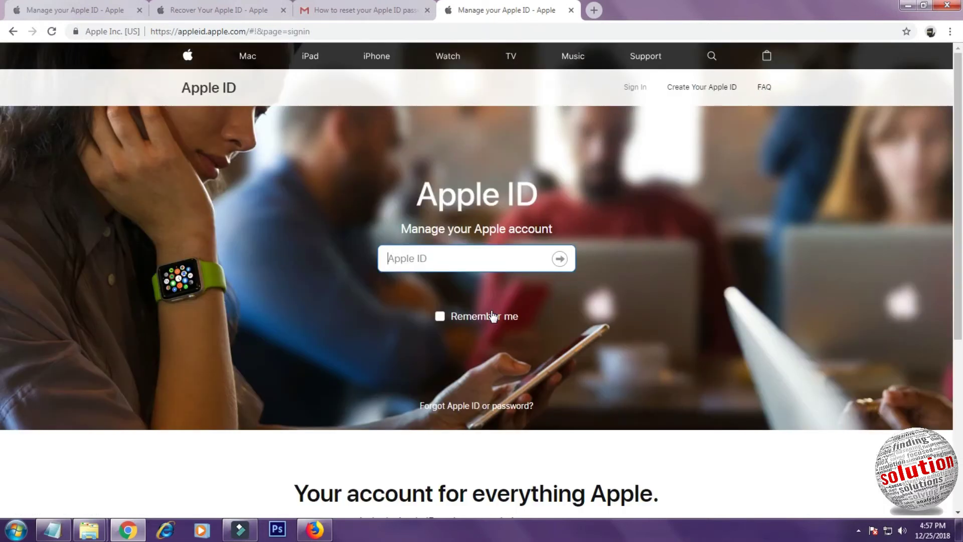